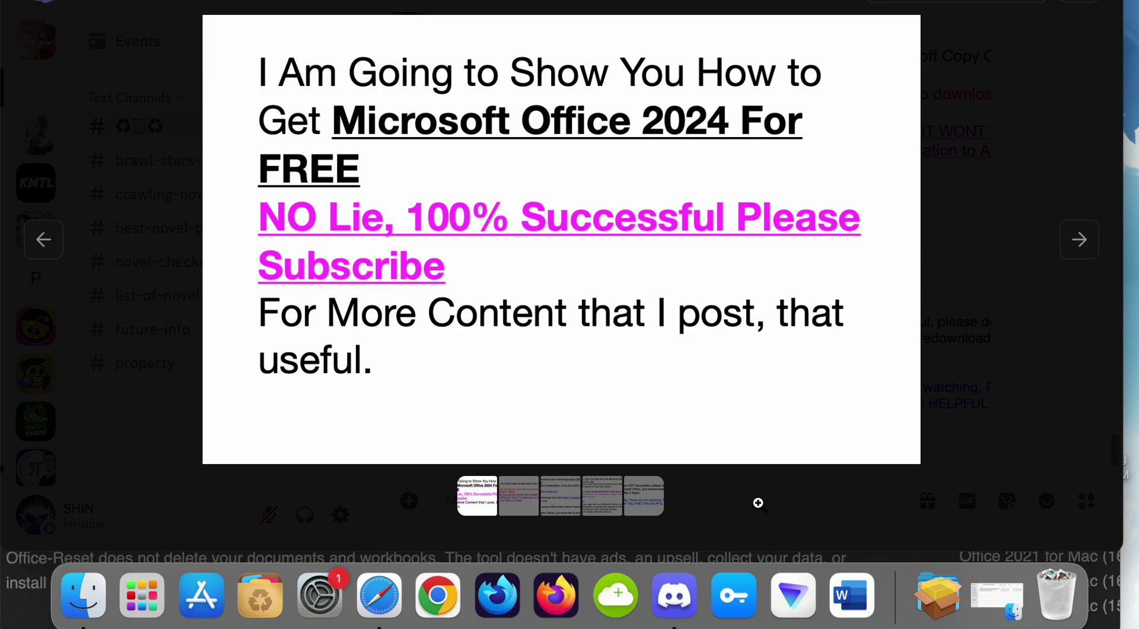
# Advance the Discord instruction images to the Step 2/3 slide, then switch to office-reset.com in Safari.
pyautogui.press('Right')
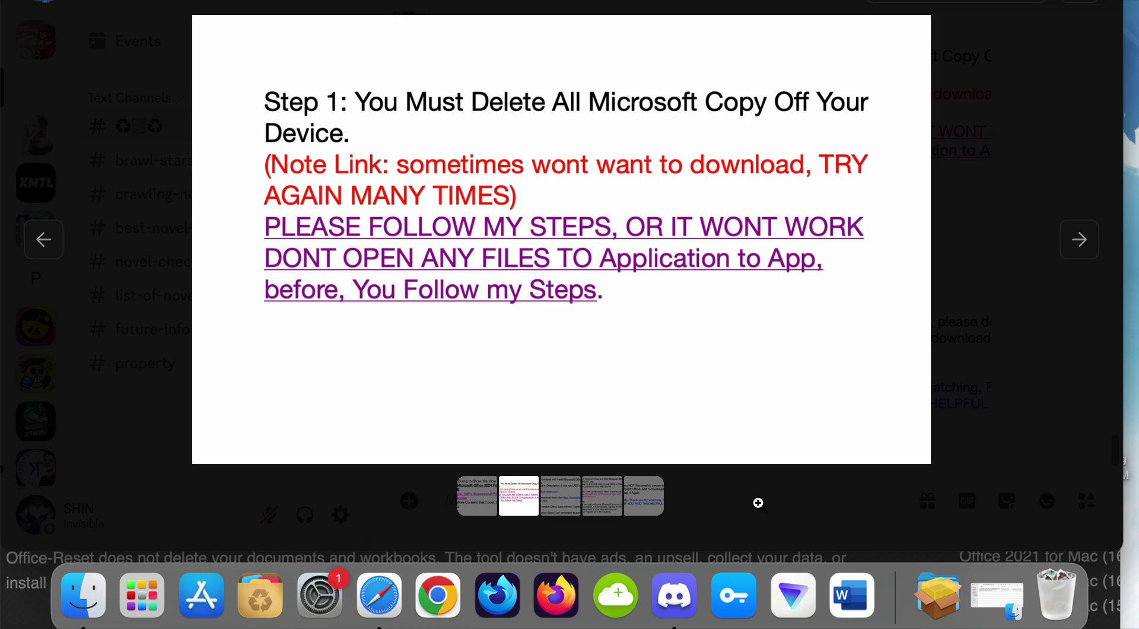
pyautogui.press('Right')
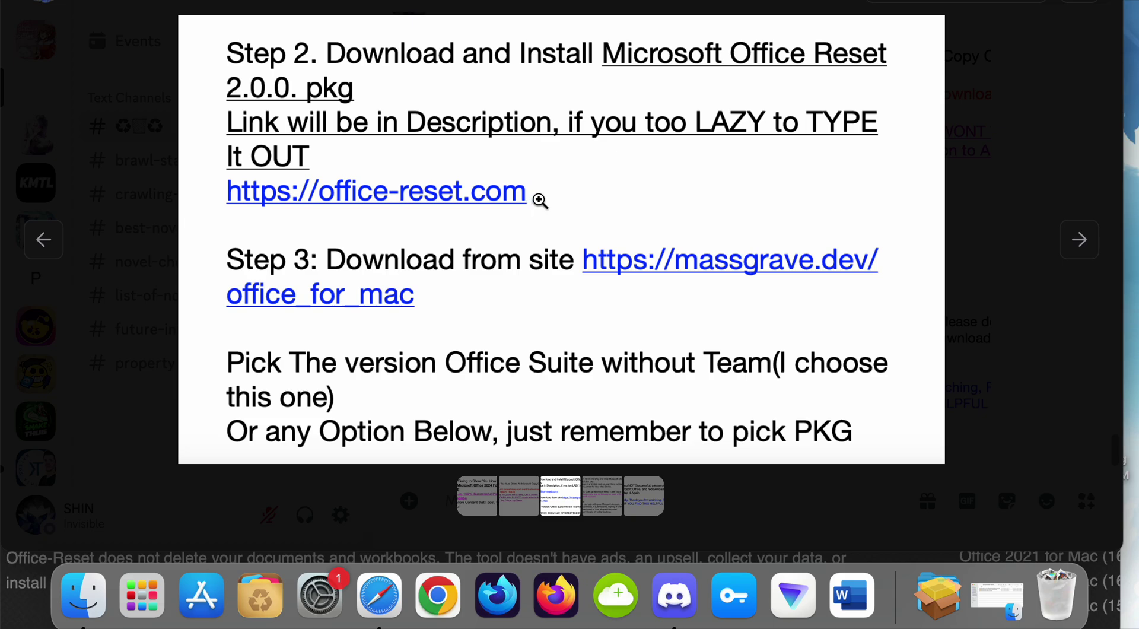
pyautogui.press('super+Tab')
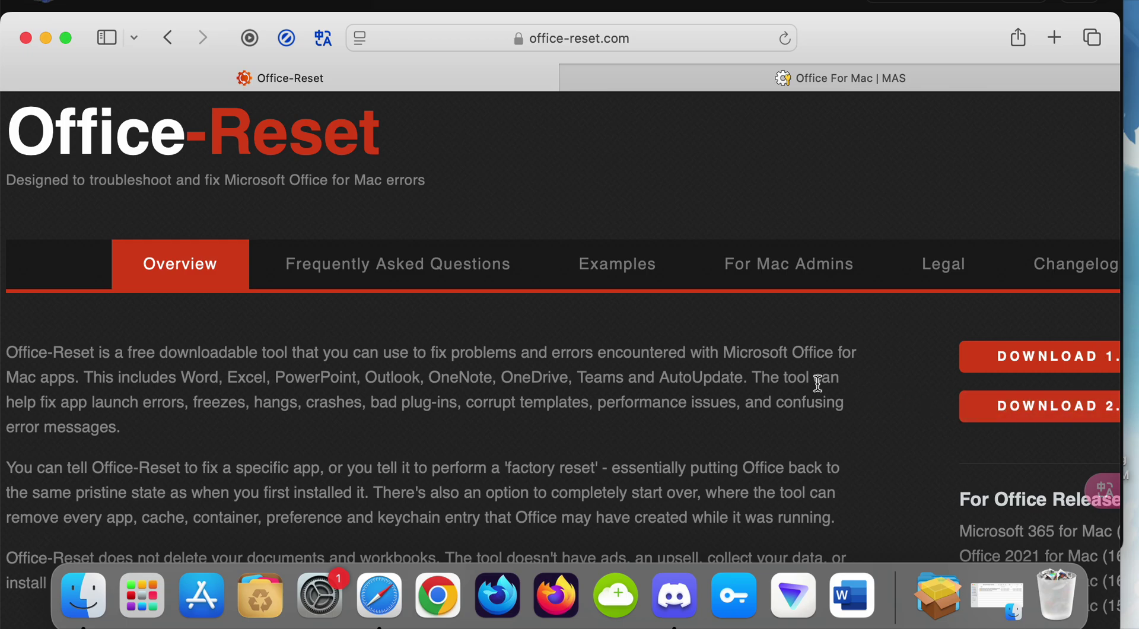
# Download the Office-Reset 2.0 Beta 1 package, then return to the Discord instruction slides.
pyautogui.hscroll(5, 705, 392)
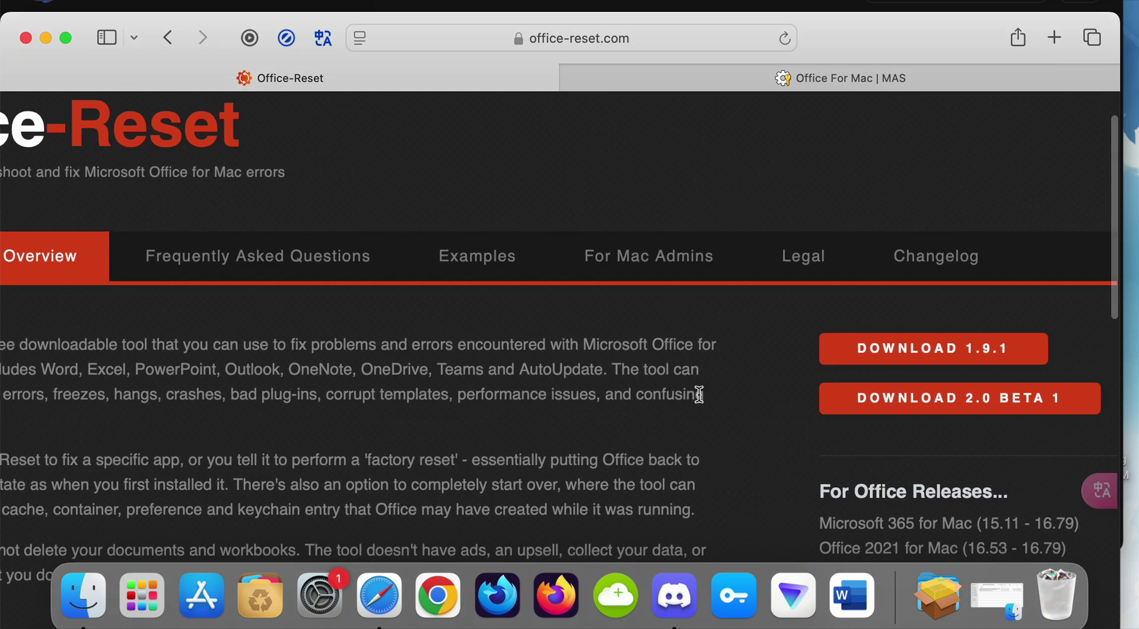
pyautogui.click(1082, 404)
pyautogui.press('super+Tab')
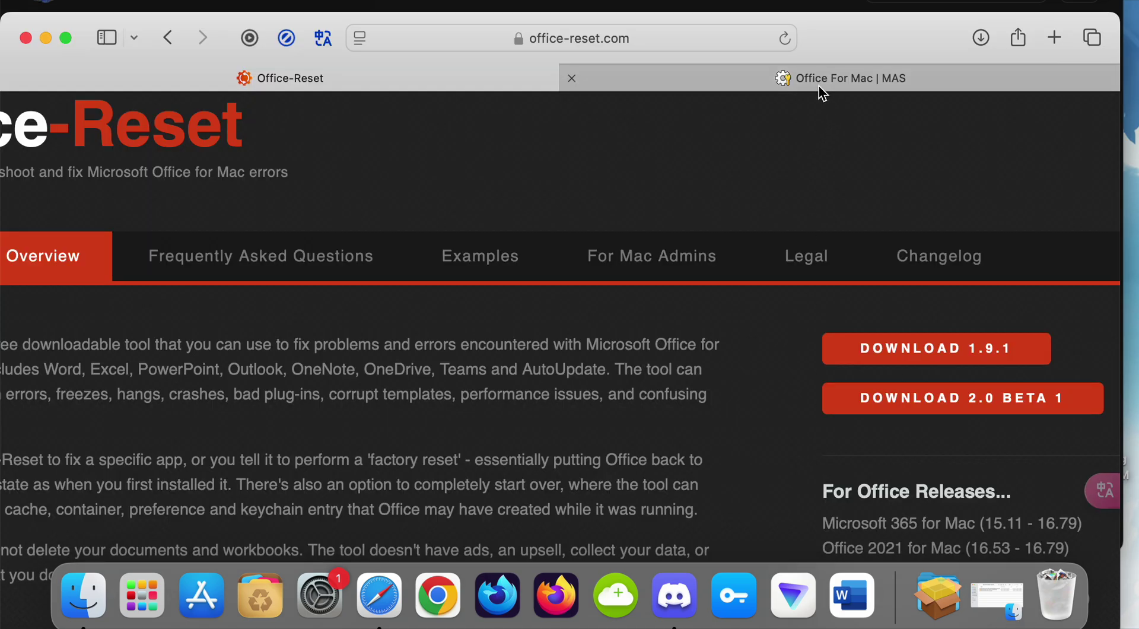
# On the Office For Mac | MAS page, open the Office 2024 serializer pkg link from the Serializer table.
pyautogui.click(818, 83)
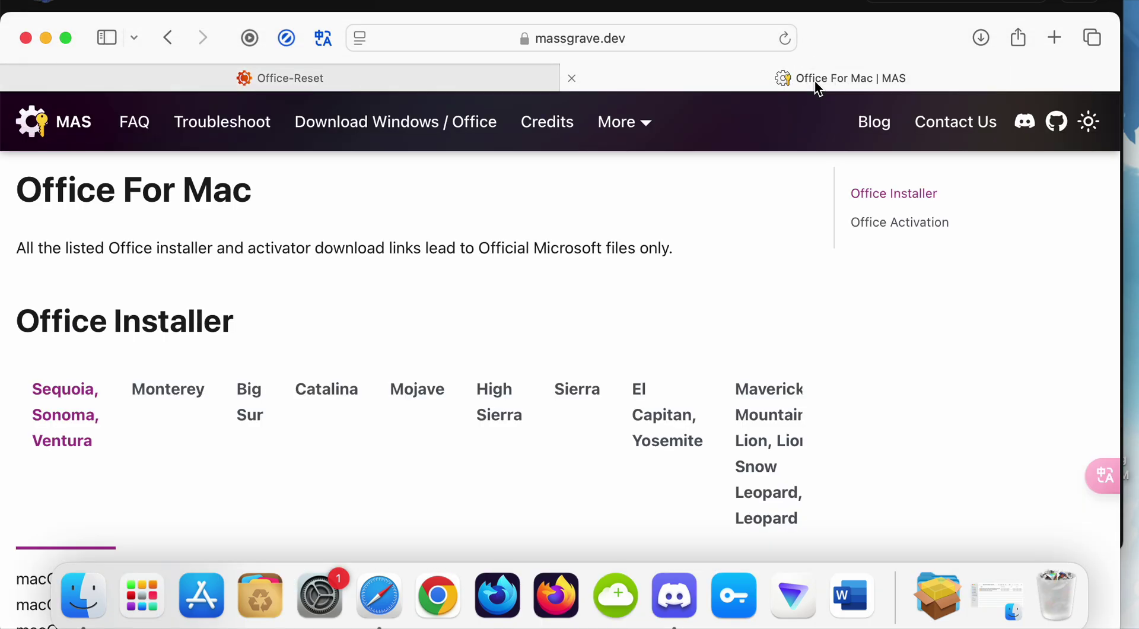
pyautogui.scroll(-5, 375, 359)
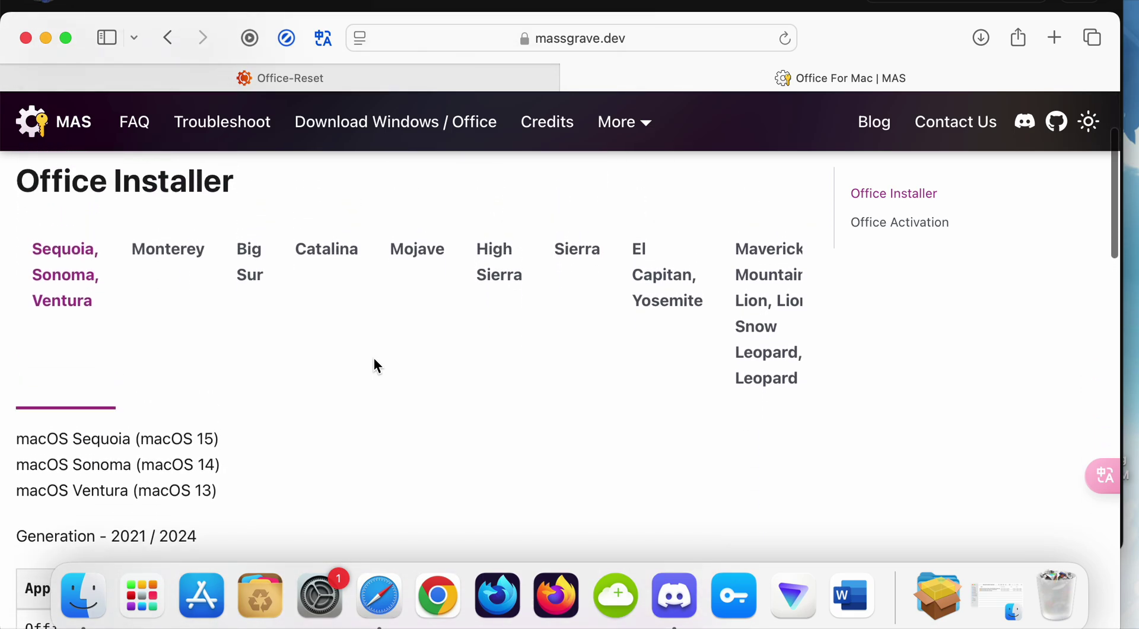
pyautogui.scroll(-12, 374, 359)
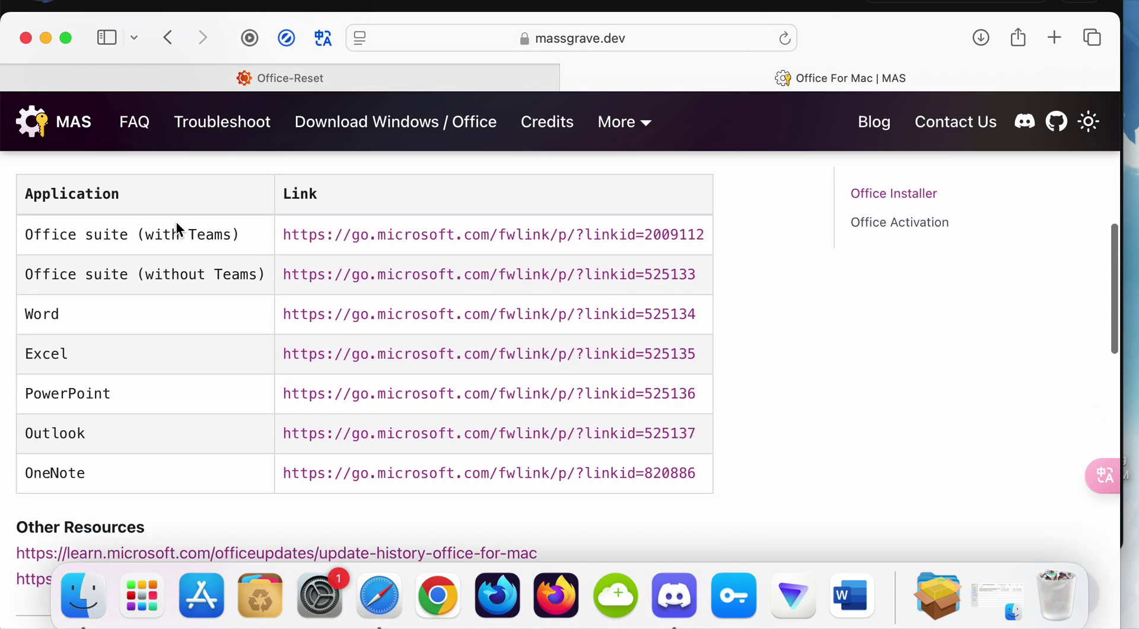
pyautogui.scroll(-15, 382, 509)
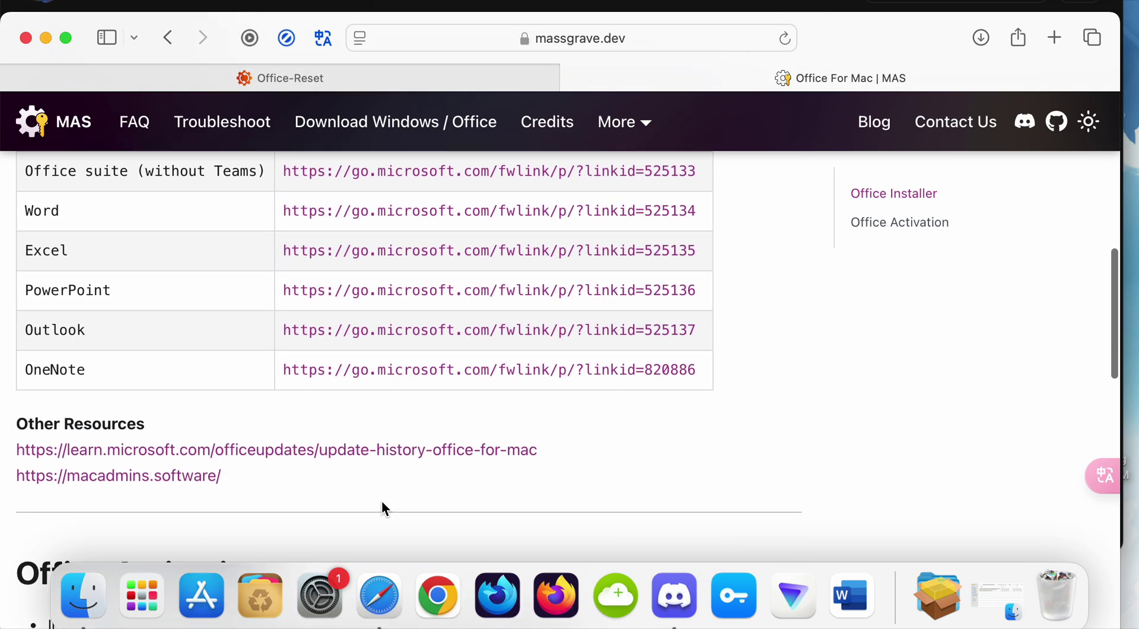
pyautogui.scroll(-4, 382, 503)
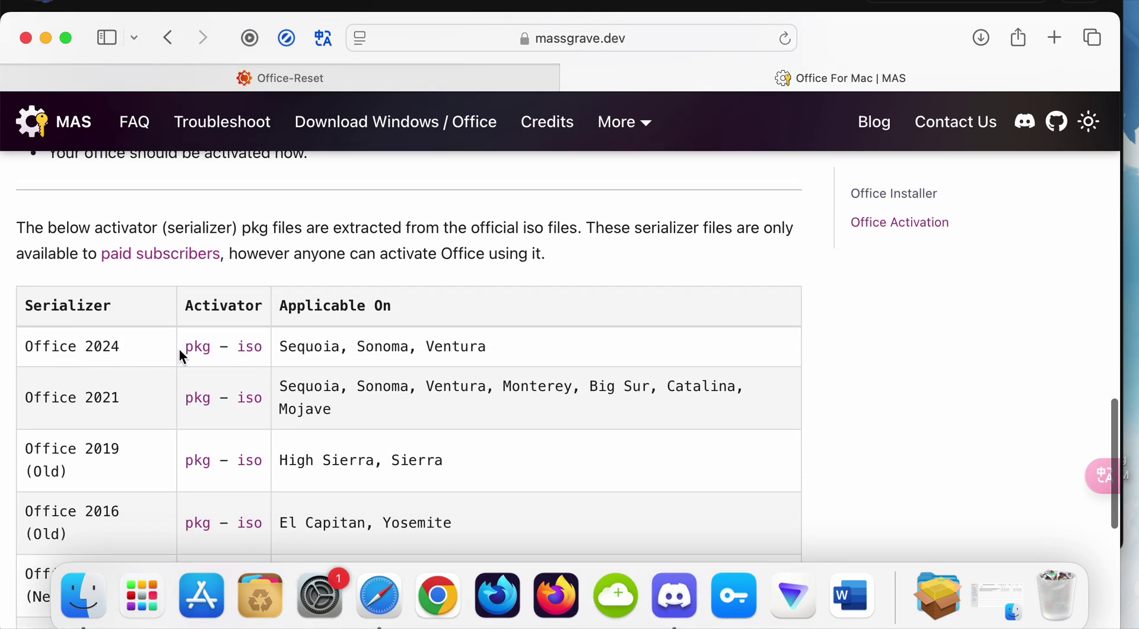
pyautogui.click(198, 348)
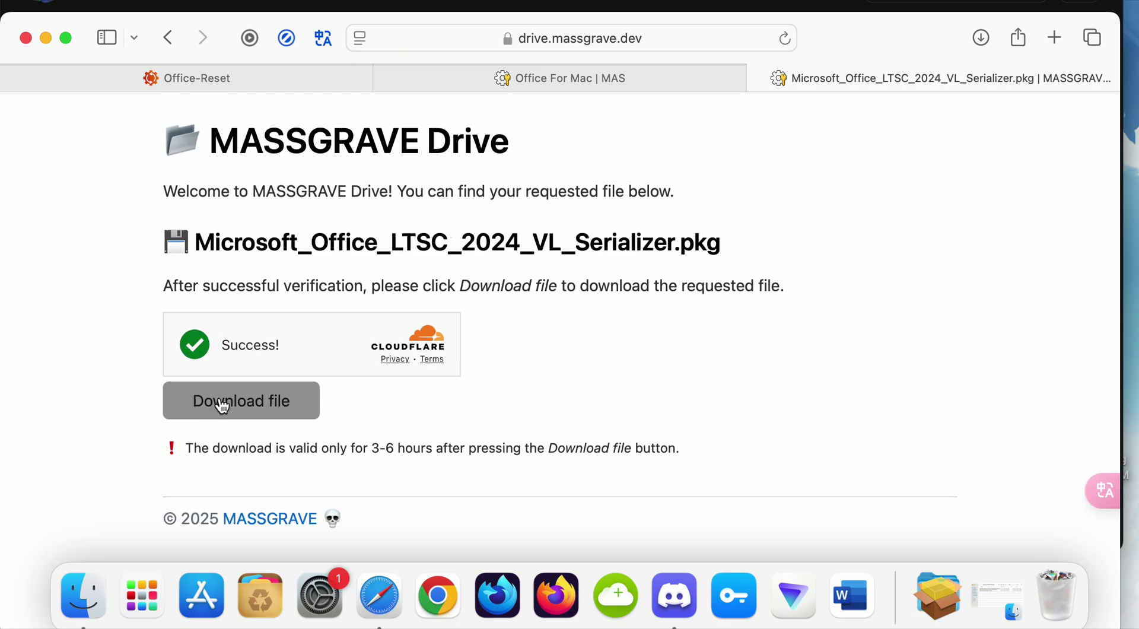
# Start the Microsoft_Office_LTSC_2024_VL_Serializer.pkg download, then stop it from Safari's Downloads list.
pyautogui.click(222, 405)
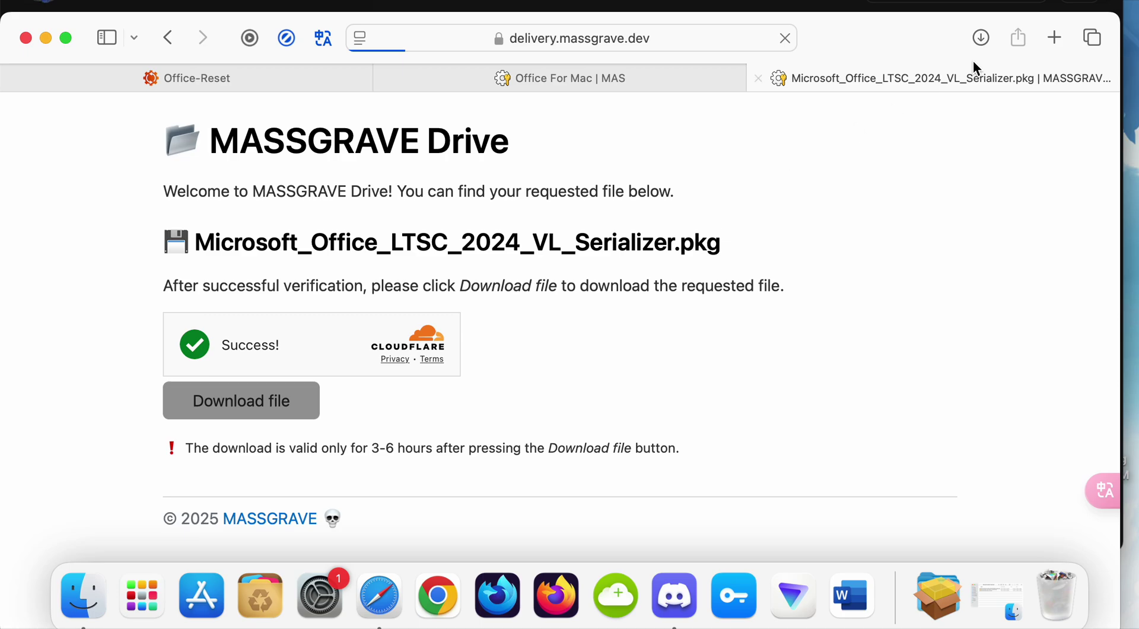
pyautogui.click(985, 35)
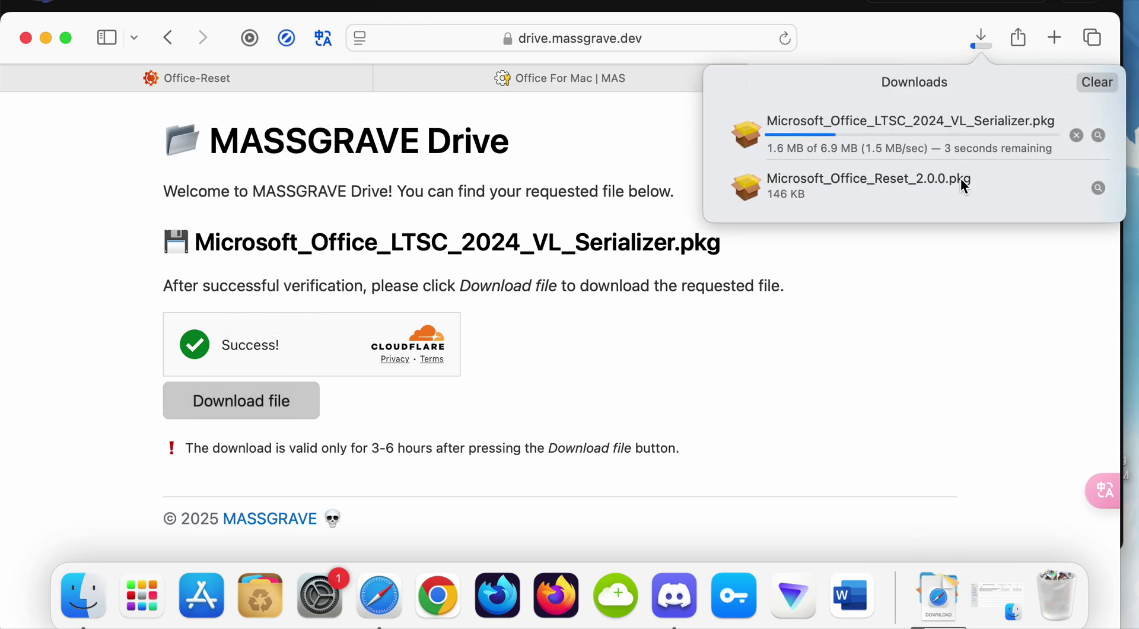
pyautogui.click(1077, 136)
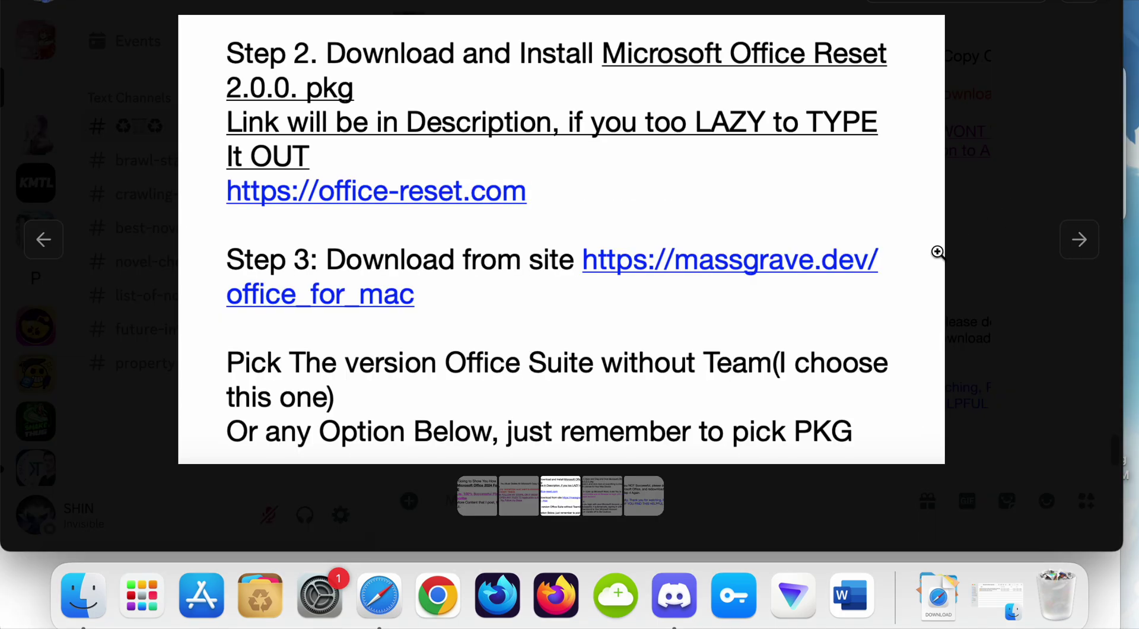
pyautogui.press('Right')
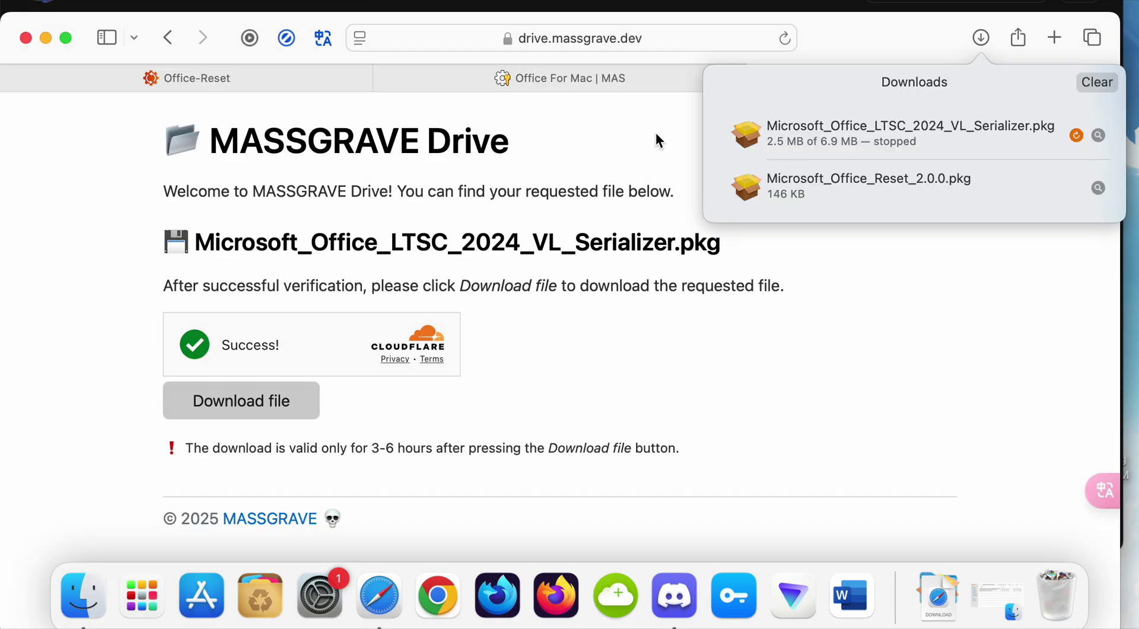
# Run Microsoft_Office_Reset_2.0.0.pkg to the license, decline it, and return to the Step 4–6 slide.
pyautogui.doubleClick(901, 184)
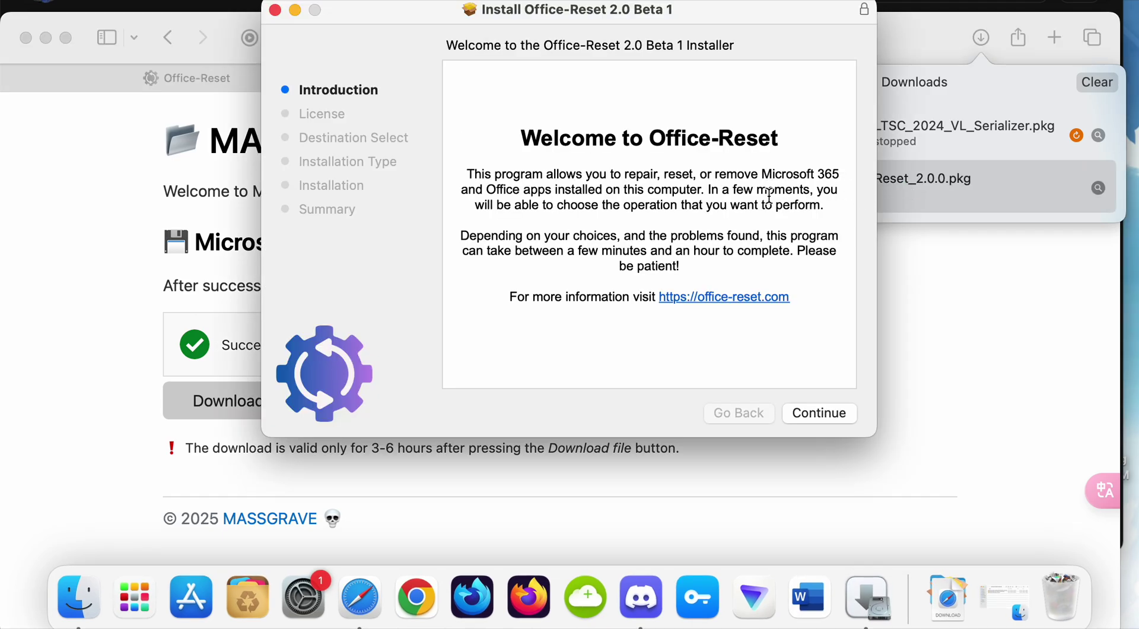
pyautogui.click(831, 413)
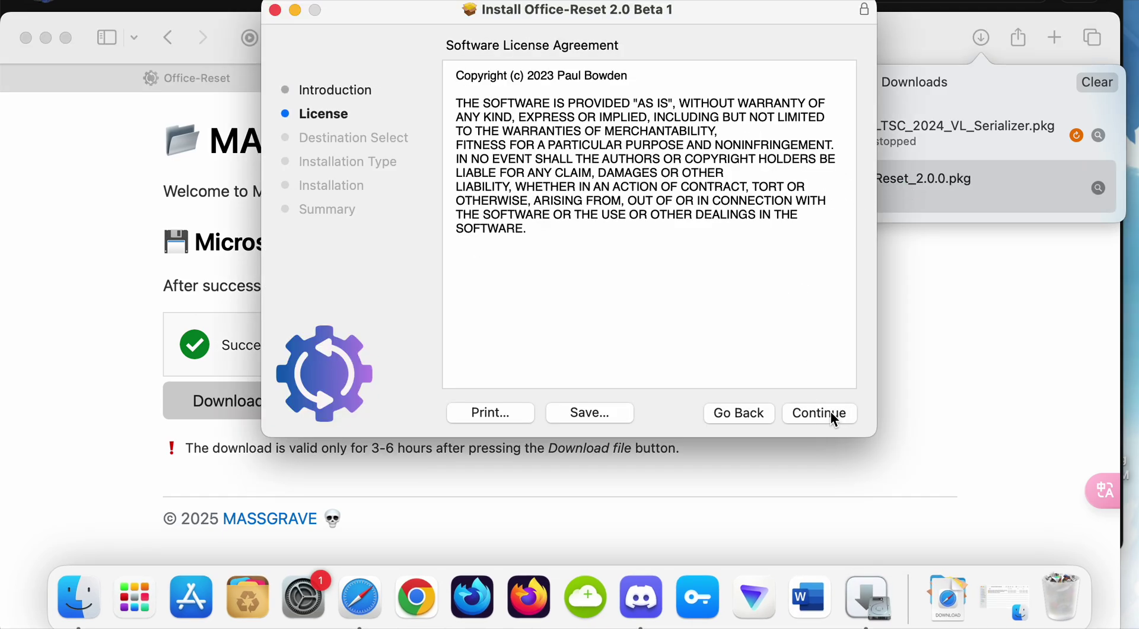
pyautogui.click(831, 412)
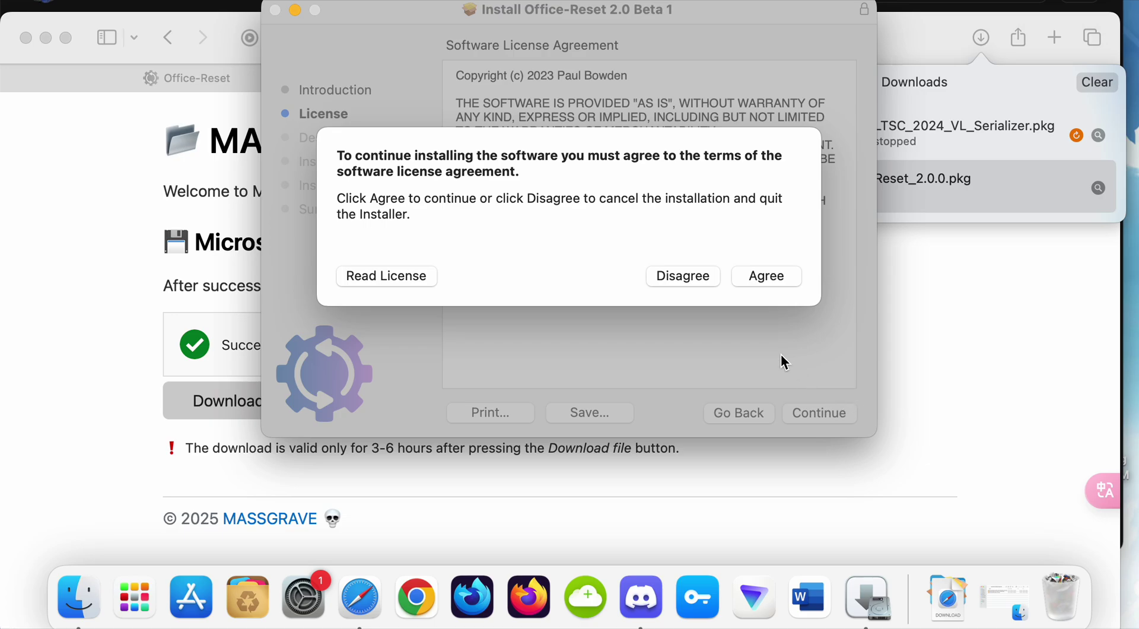
pyautogui.click(679, 279)
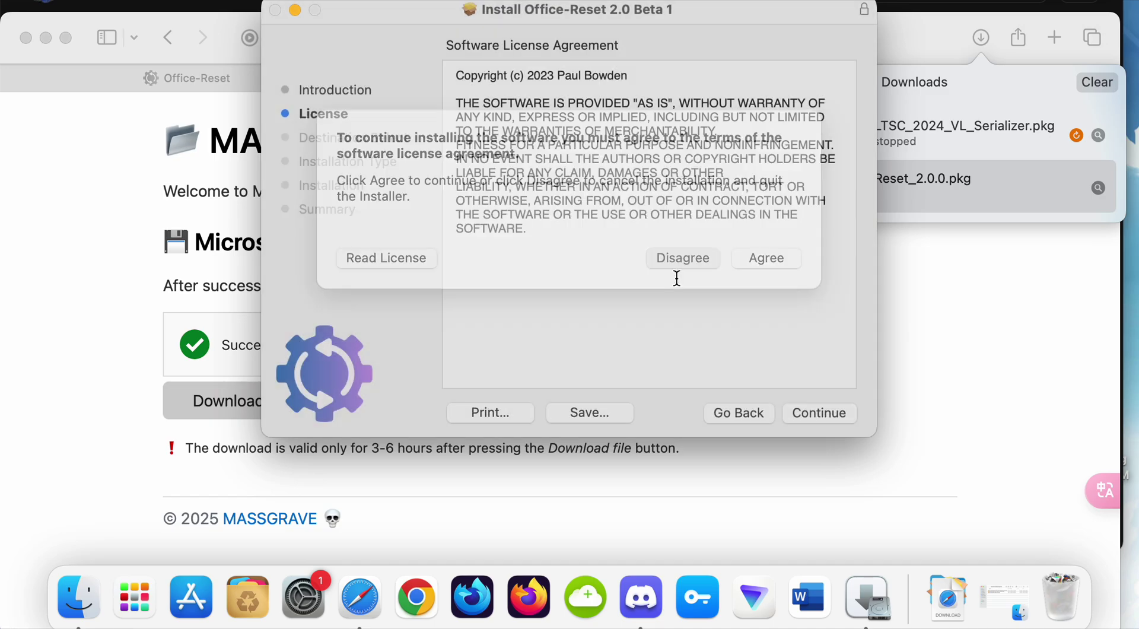
pyautogui.press('super+Tab')
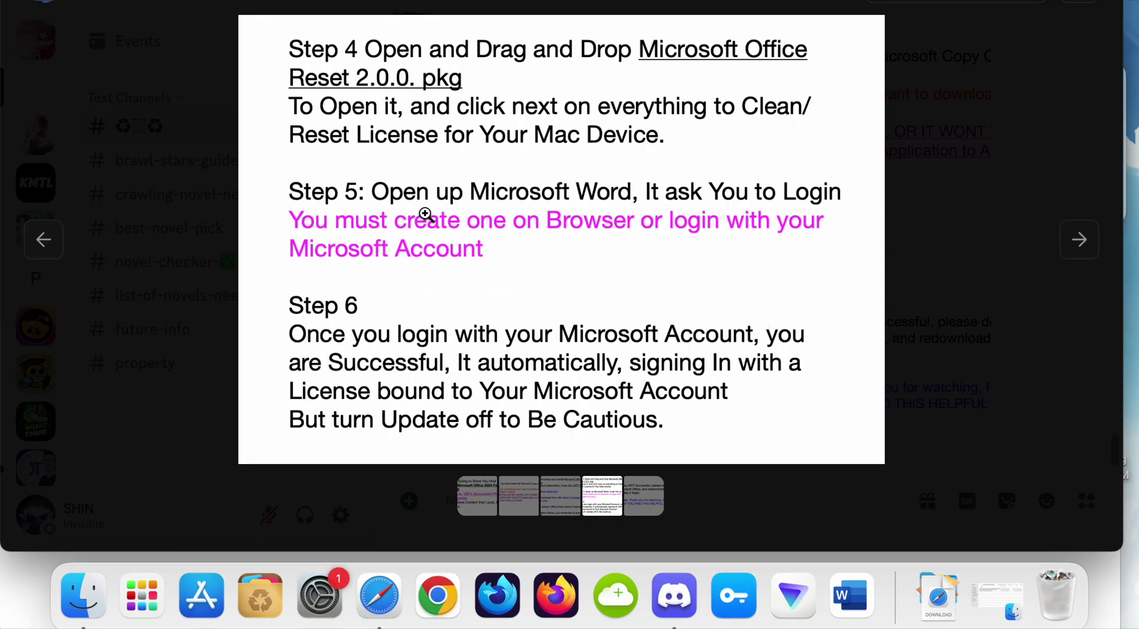
# Launch Microsoft Word from Launchpad, then glance back at the instruction slide.
pyautogui.click(158, 592)
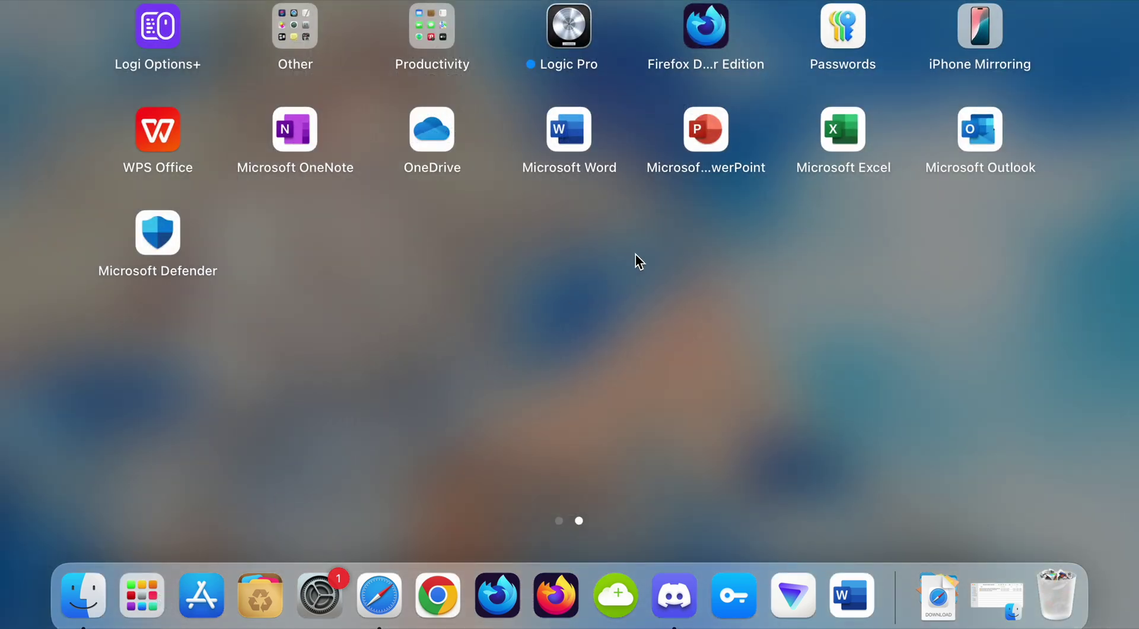
pyautogui.click(575, 140)
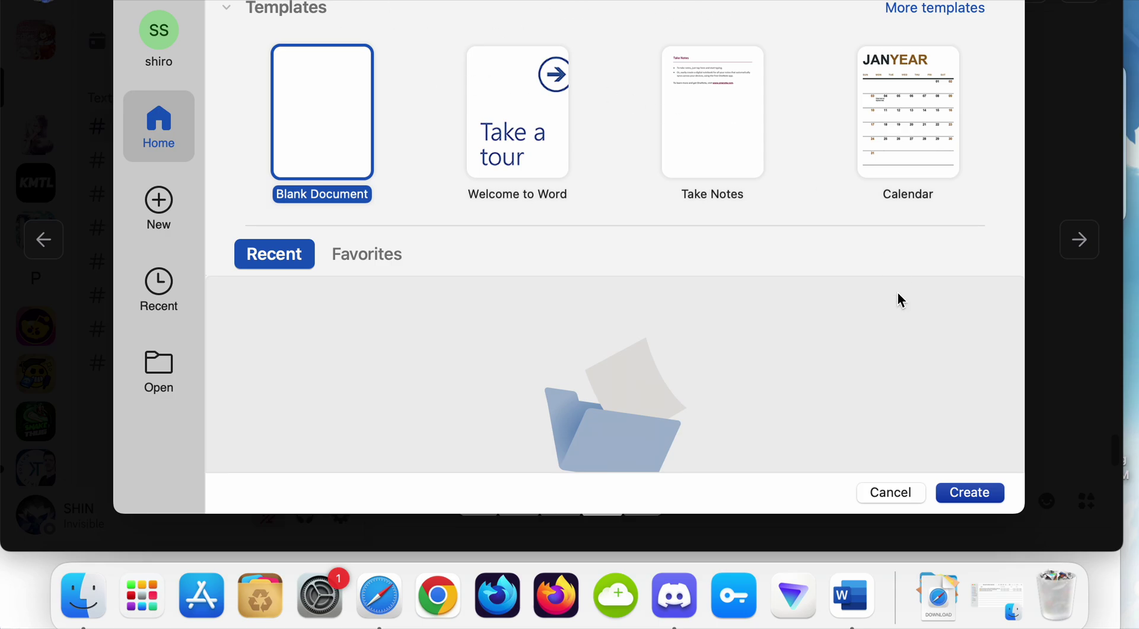
pyautogui.press('Escape')
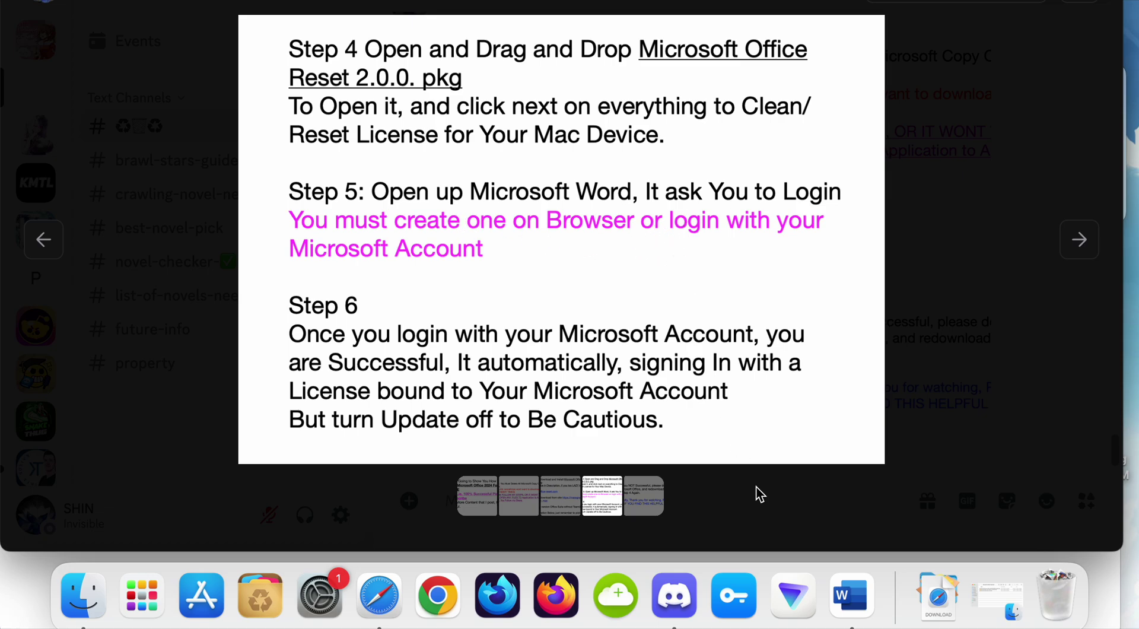
# Create a new Blank Document from Word's template gallery.
pyautogui.click(858, 608)
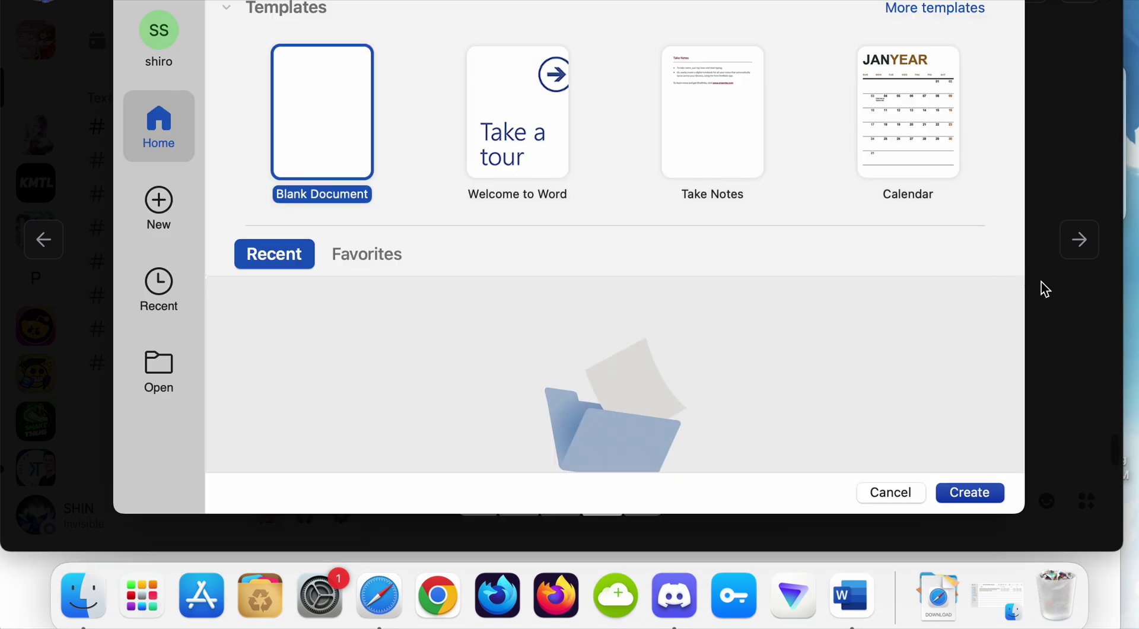
pyautogui.click(1055, 299)
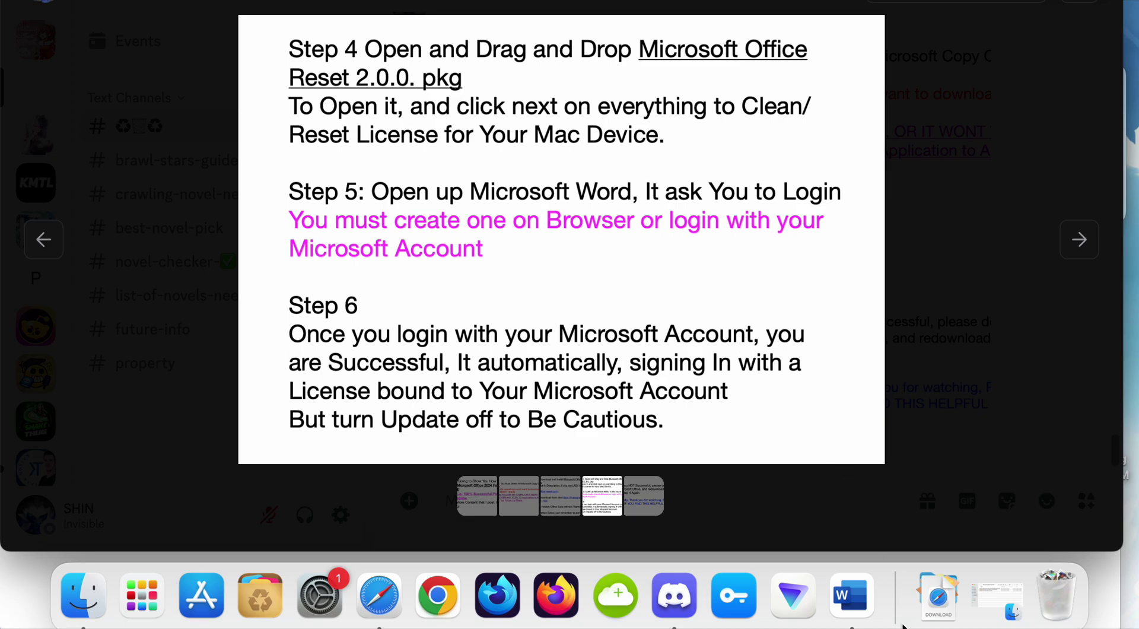
pyautogui.click(852, 596)
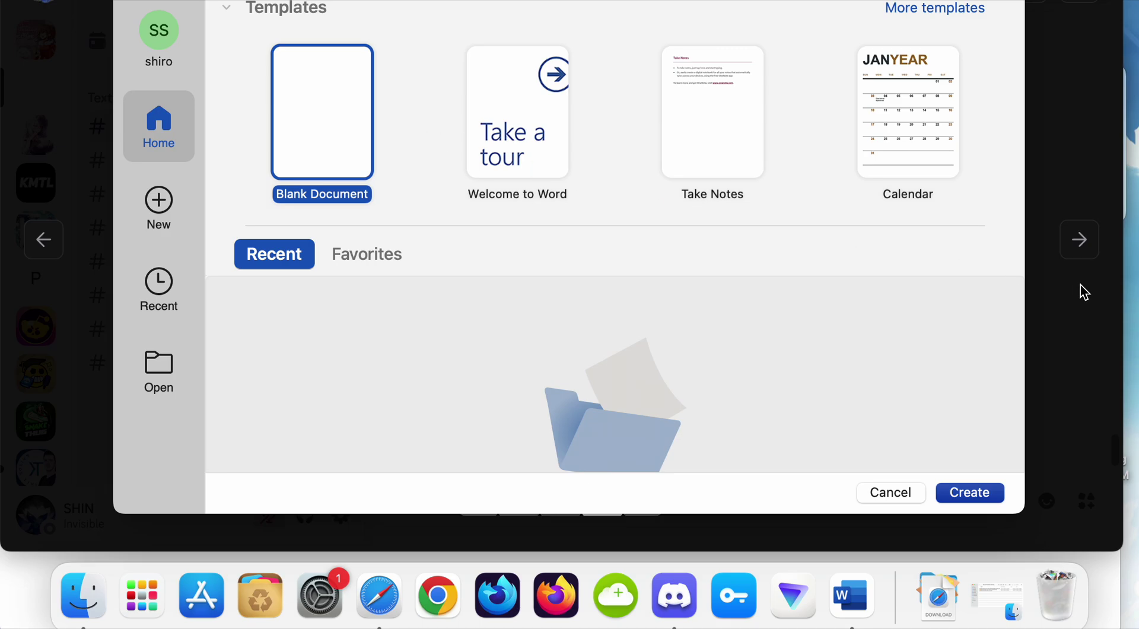
pyautogui.doubleClick(326, 173)
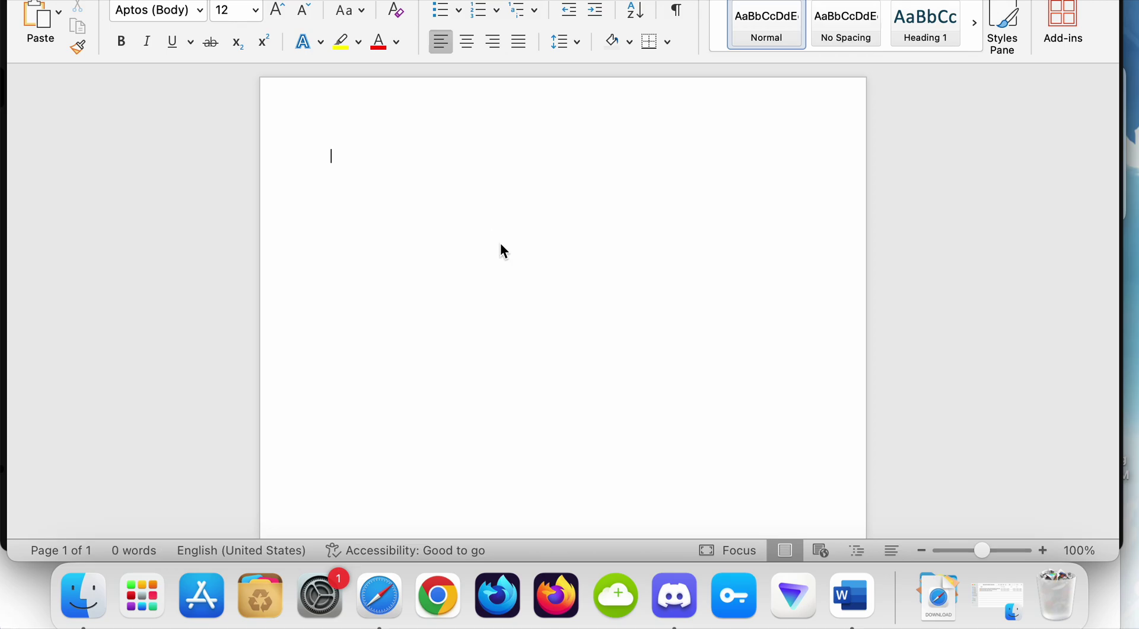
# Return from the empty Word document to Discord's Step 4–6 instruction slide.
pyautogui.press('super+Tab')
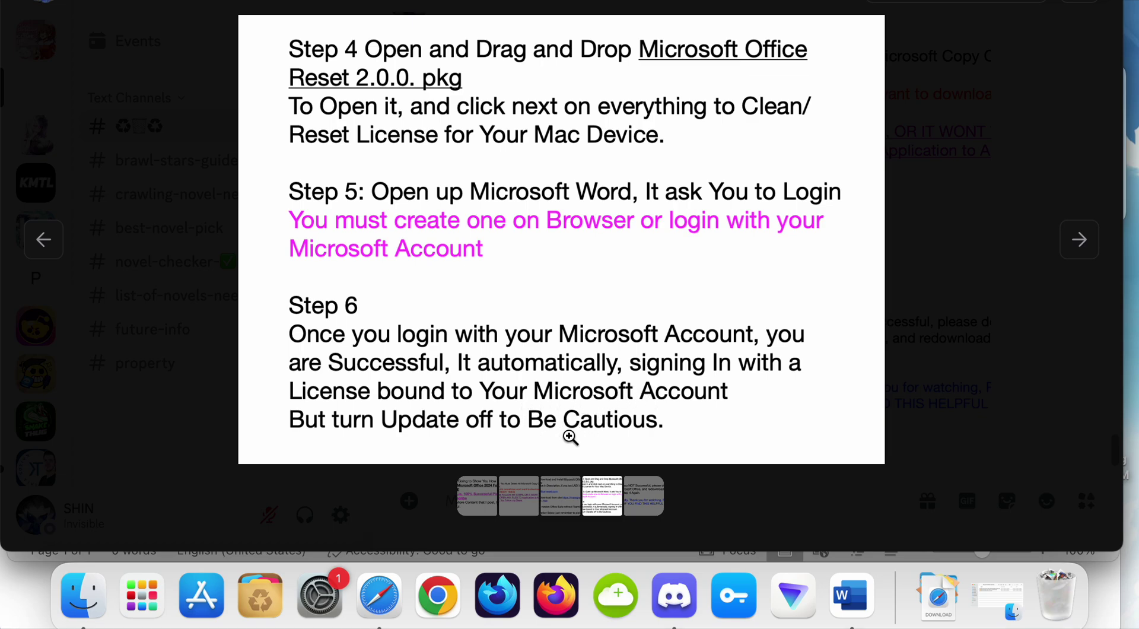
# Show the final Steps 7–8 instruction slide in Discord's image viewer.
pyautogui.press('Right')
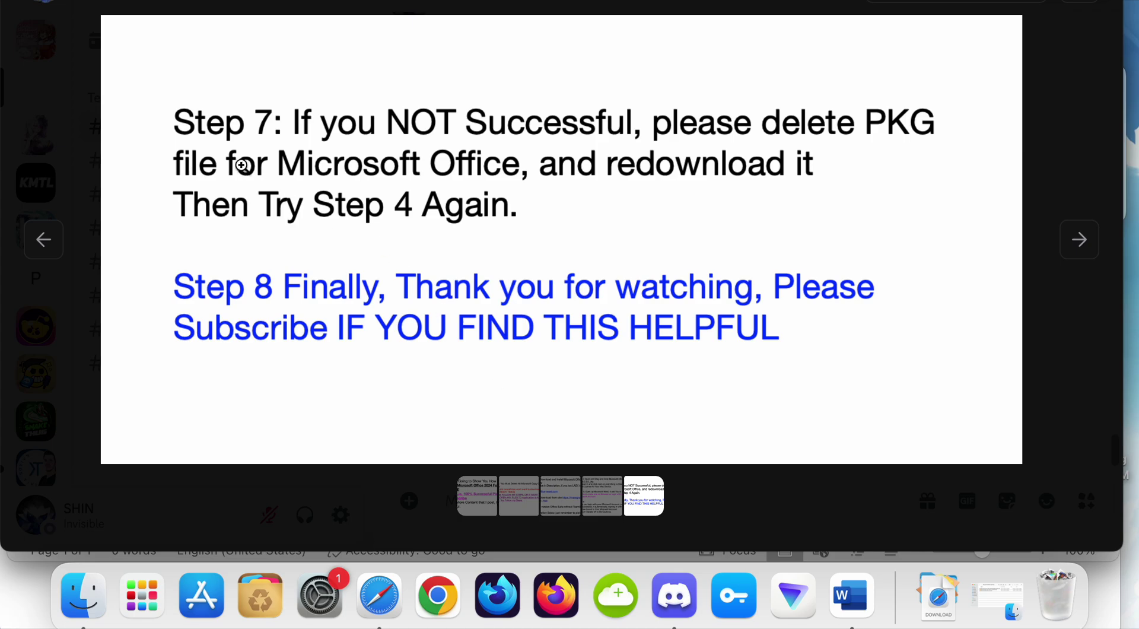